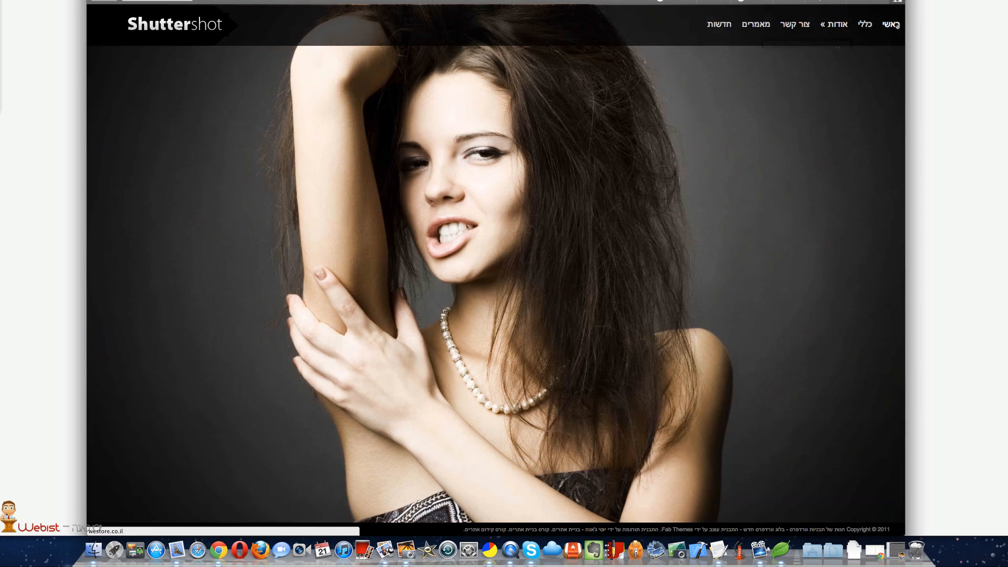
# Download the Hebrew Shuttershot RTL theme from its article page, saving it as Shuttershot-webist in the Downloads folder.
pyautogui.moveTo(843, 24)
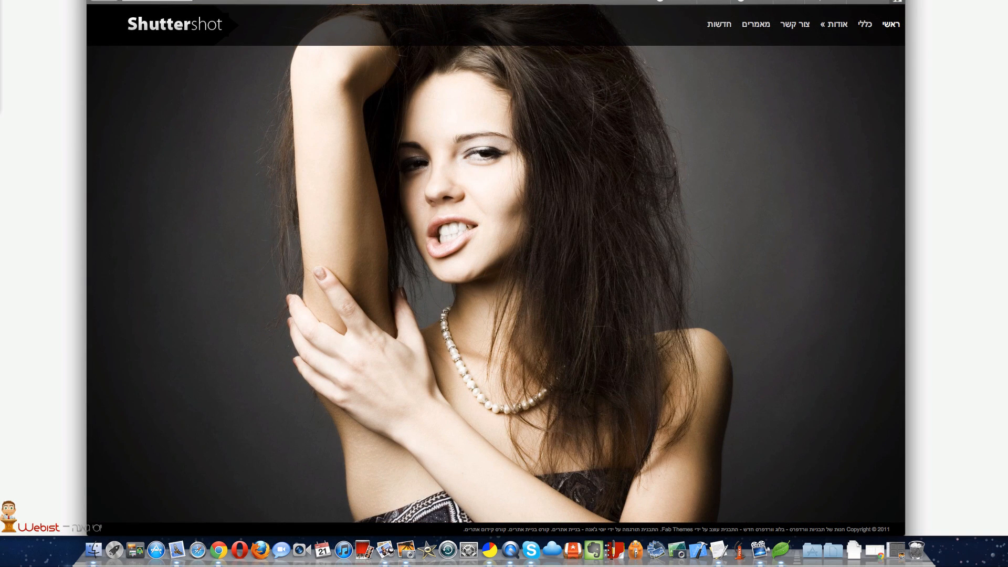
pyautogui.click(367, 1)
pyautogui.scroll(-10, 507, 284)
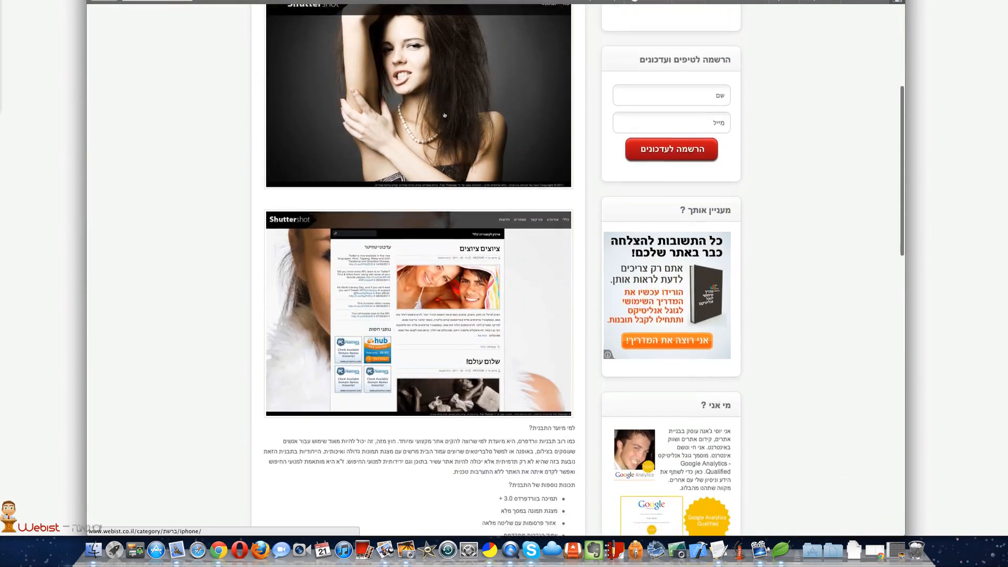
pyautogui.click(502, 300)
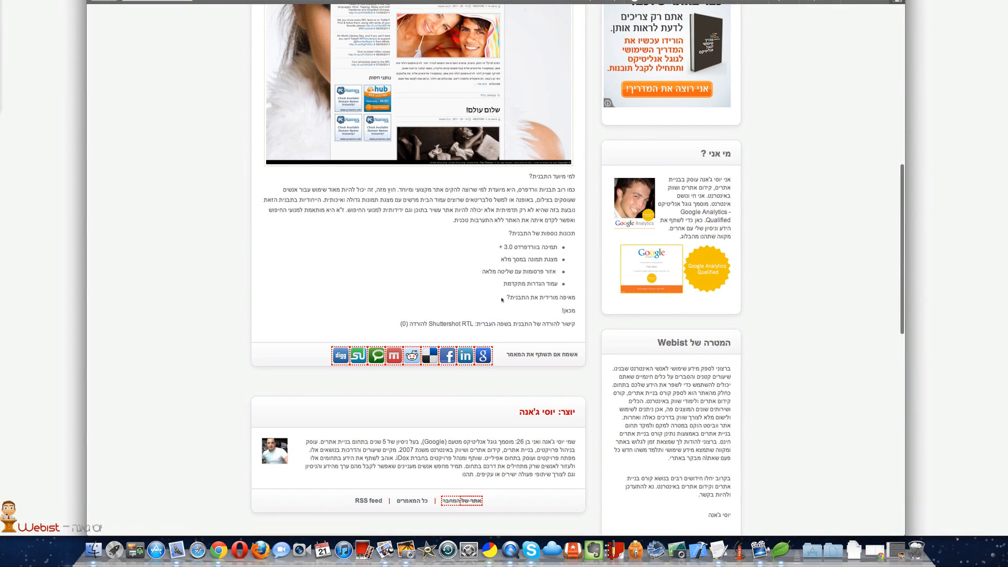
pyautogui.rightClick(432, 323)
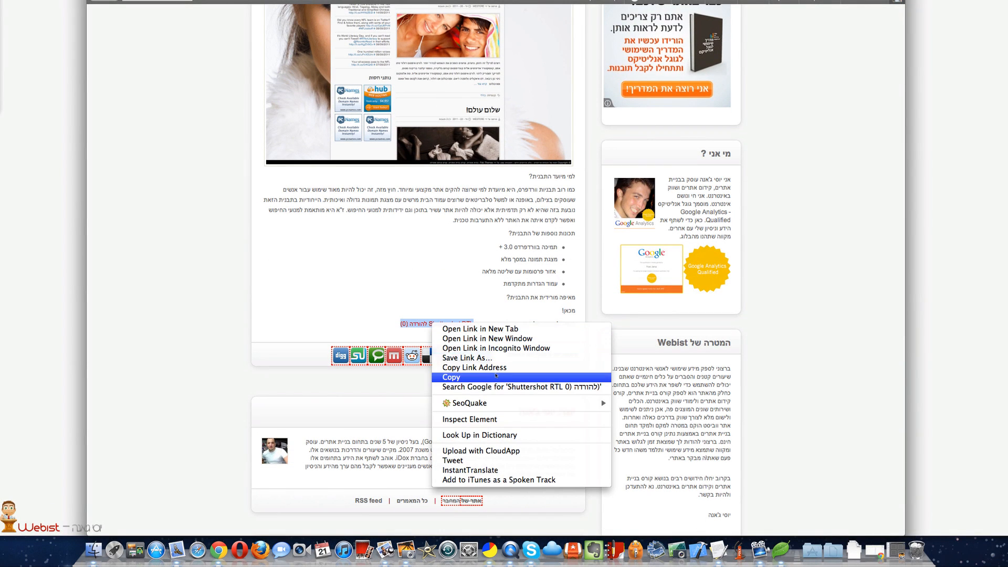
pyautogui.click(486, 365)
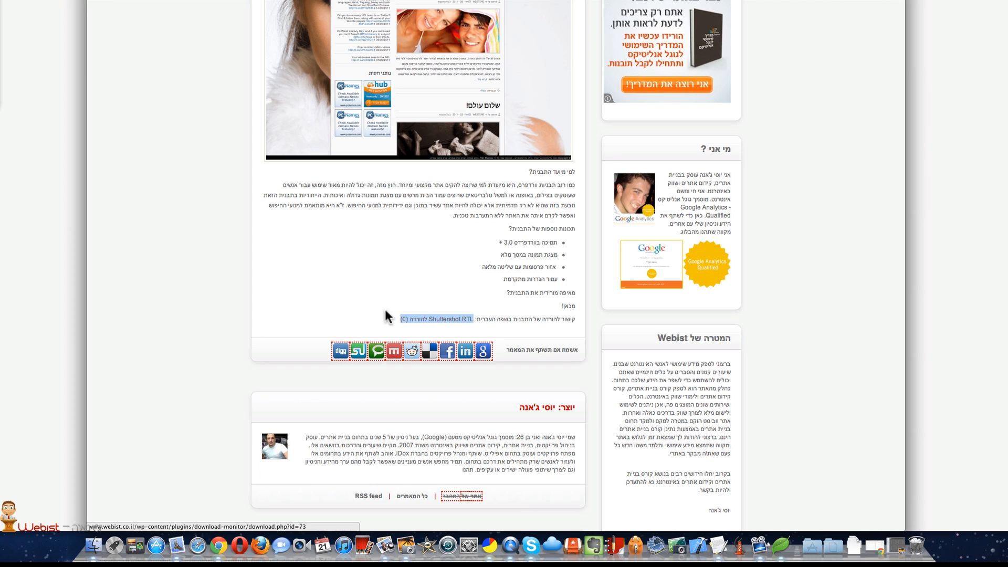
pyautogui.click(426, 320)
pyautogui.click(495, 4)
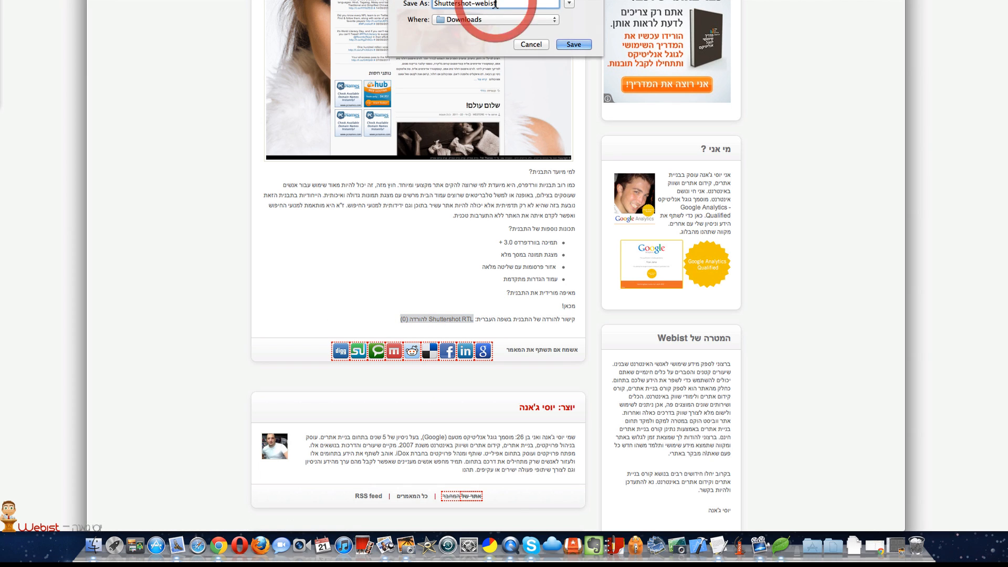
pyautogui.click(567, 44)
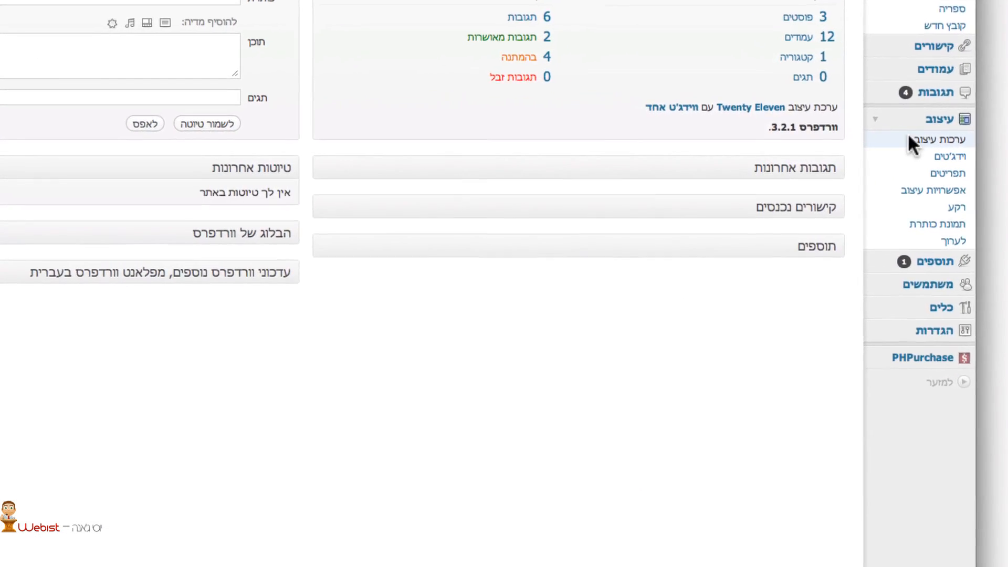
# Upload and install the theme file Shuttershot-webist.zip in the WordPress site and activate it.
pyautogui.click(900, 141)
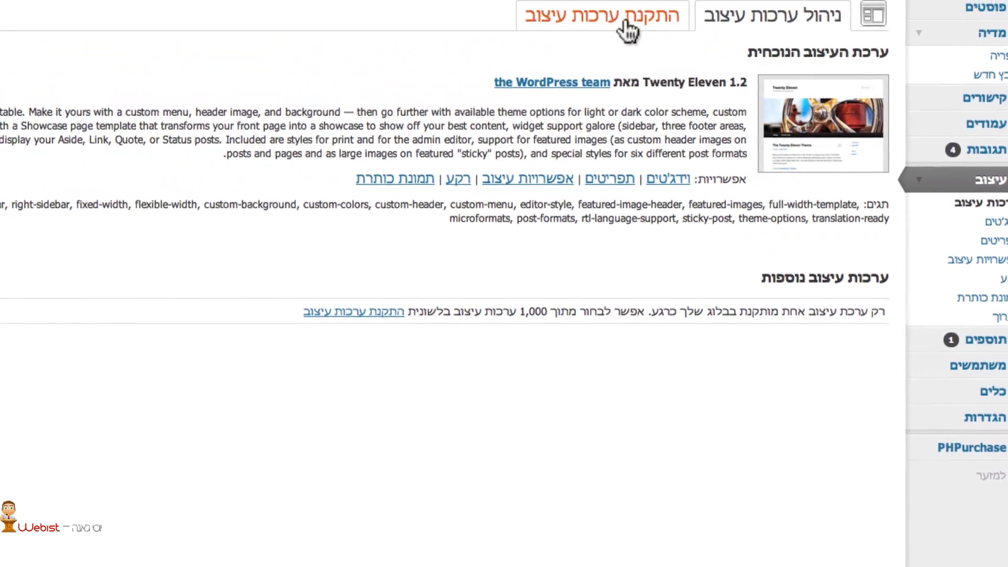
pyautogui.click(625, 20)
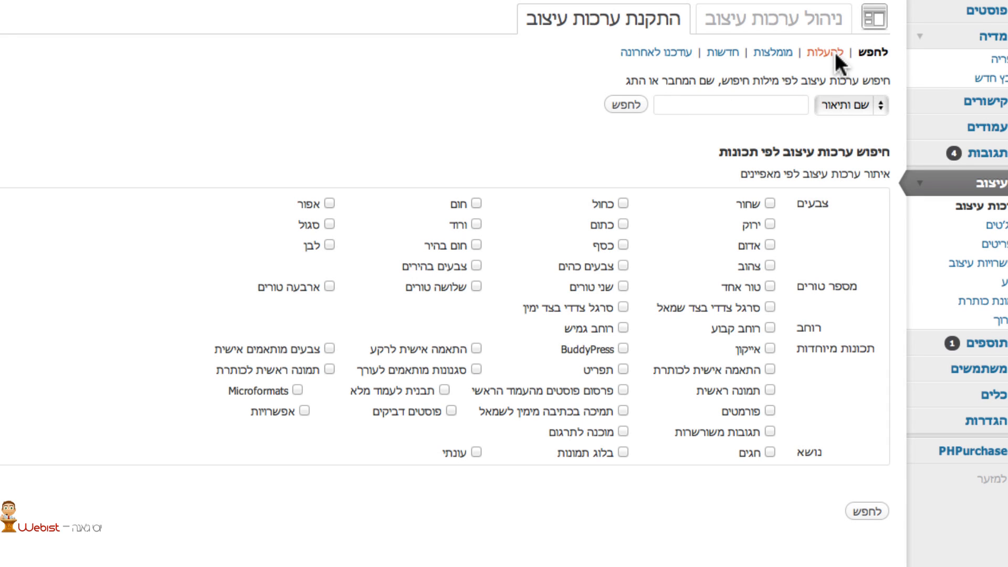
pyautogui.click(834, 52)
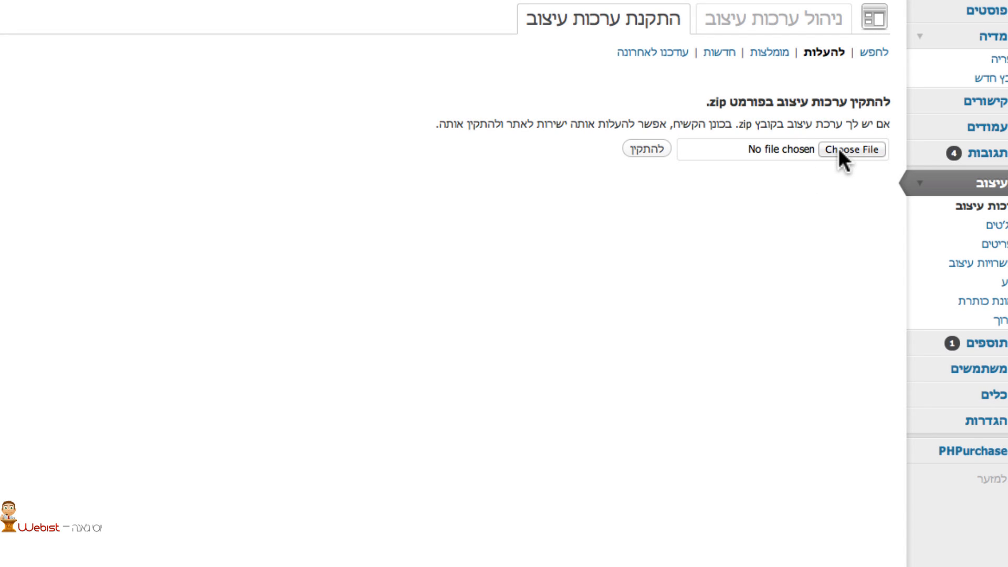
pyautogui.click(795, 146)
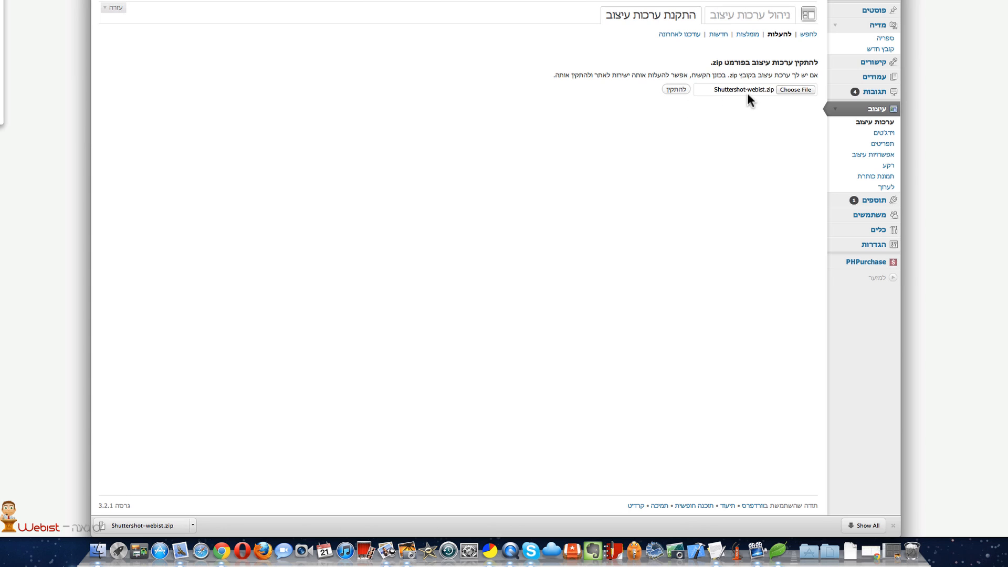
pyautogui.click(681, 88)
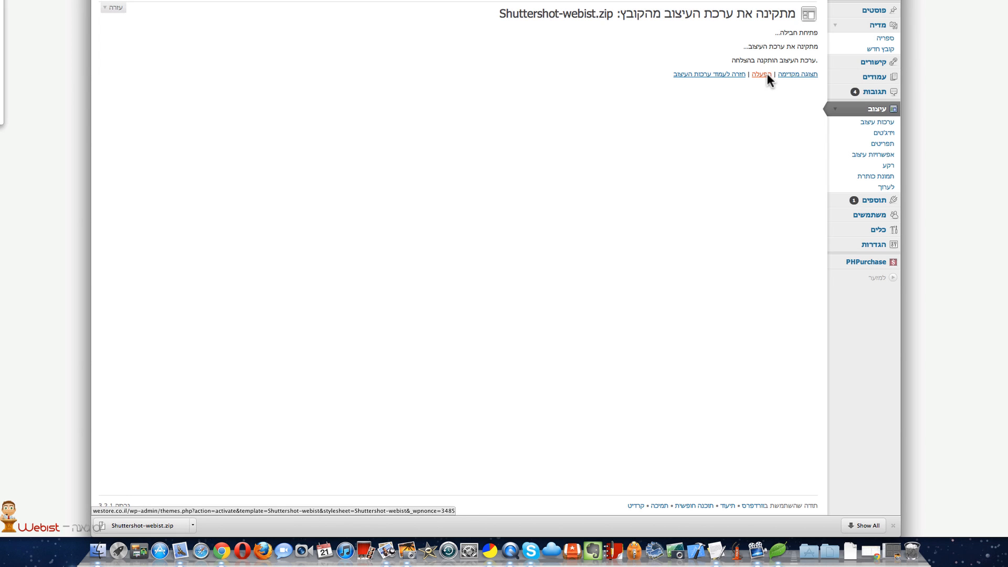
pyautogui.click(767, 76)
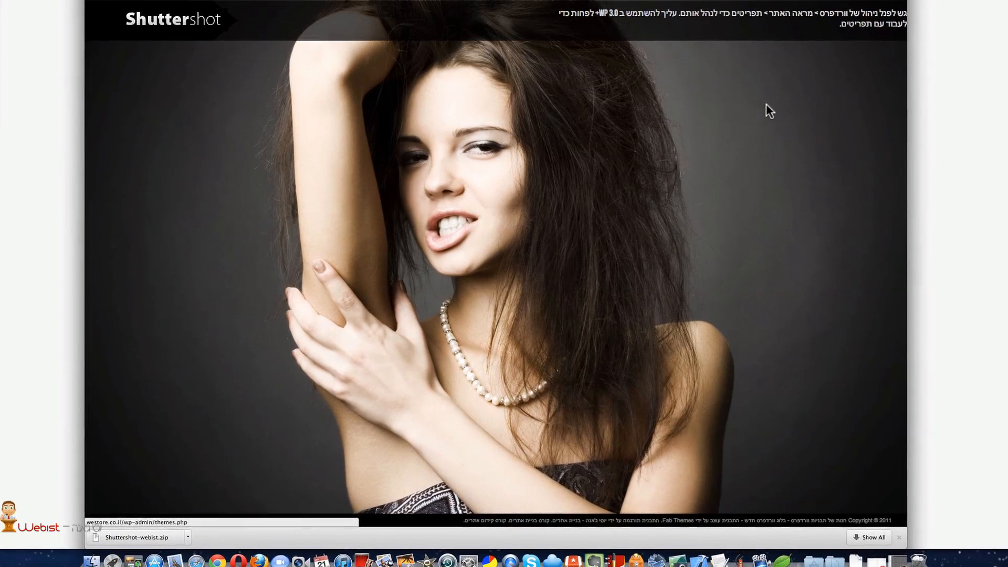
# Read the menu notice in the site's header, then return to the WordPress admin and open the menu management page (תפריטים).
pyautogui.tripleClick(890, 15)
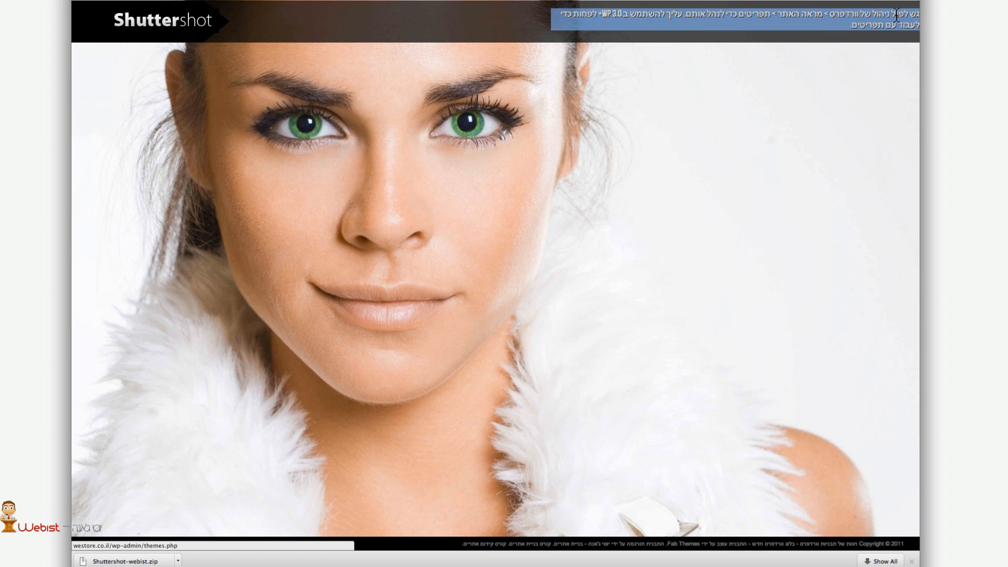
pyautogui.click(896, 13)
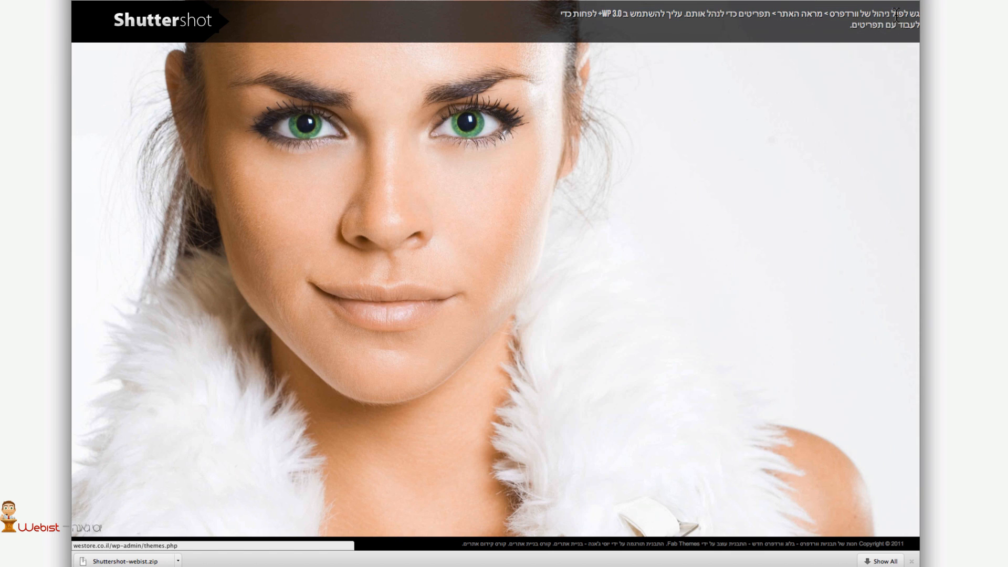
pyautogui.hotkey('ctrl', 'shift', 'Tab')
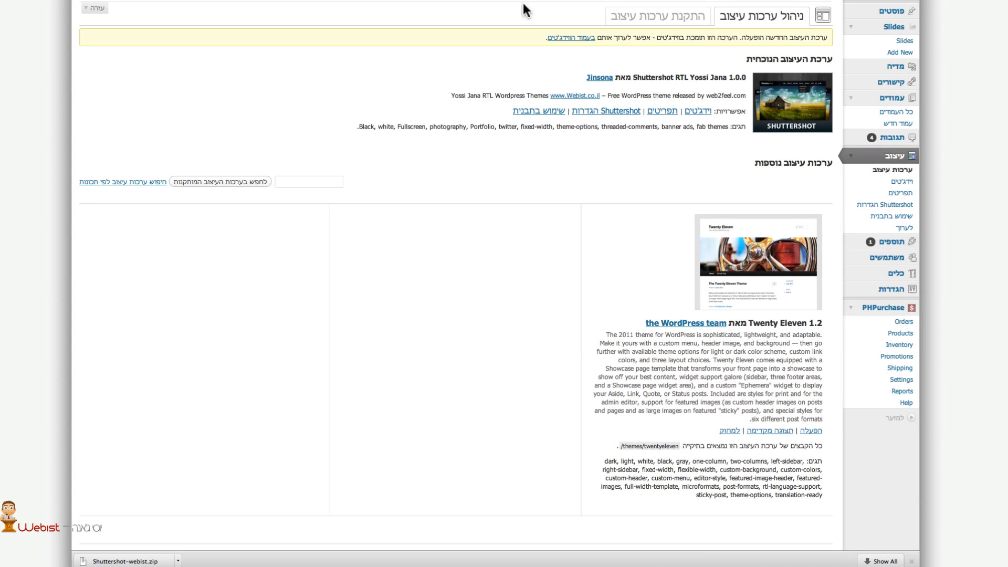
pyautogui.click(901, 195)
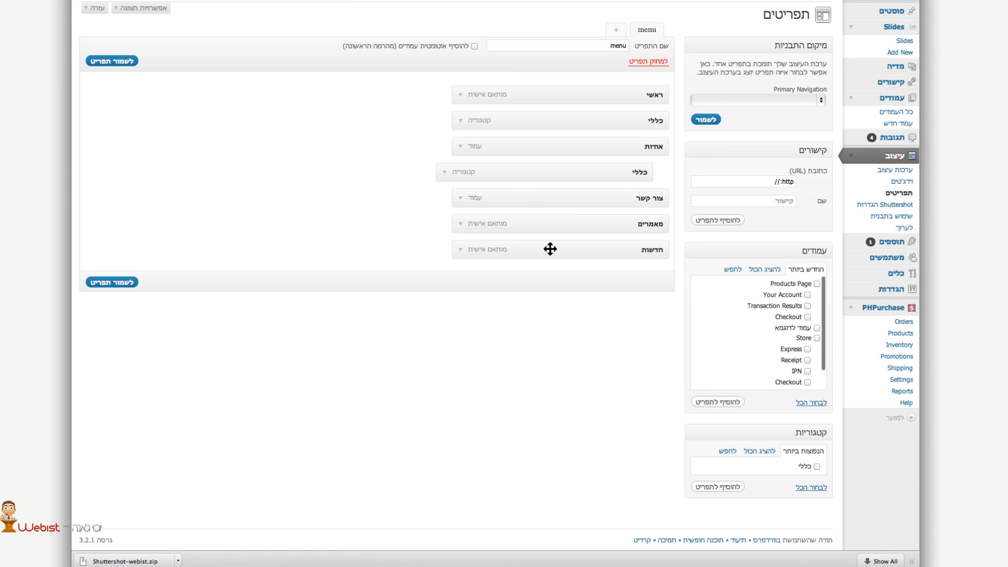
pyautogui.scroll(-1, 771, 339)
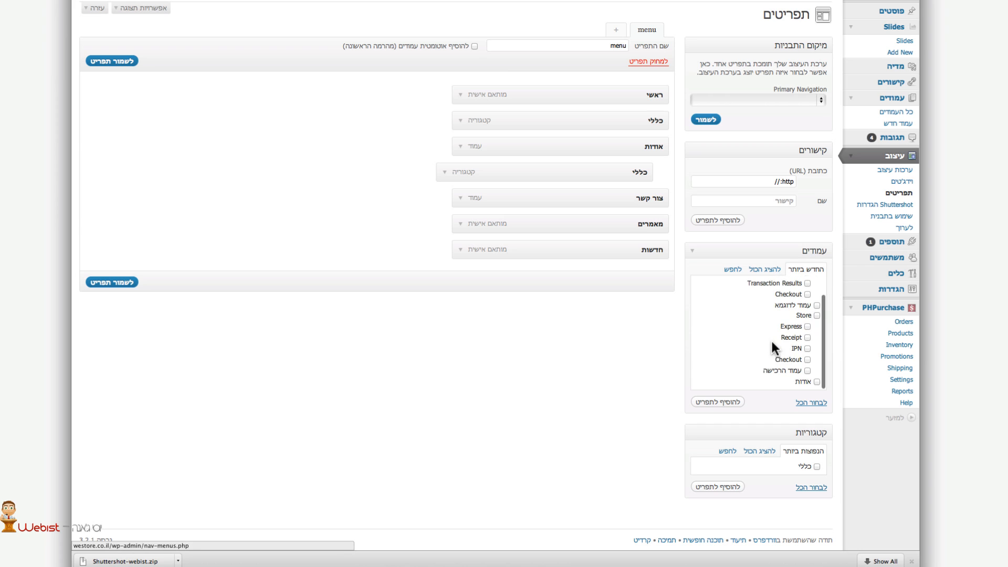
pyautogui.click(760, 98)
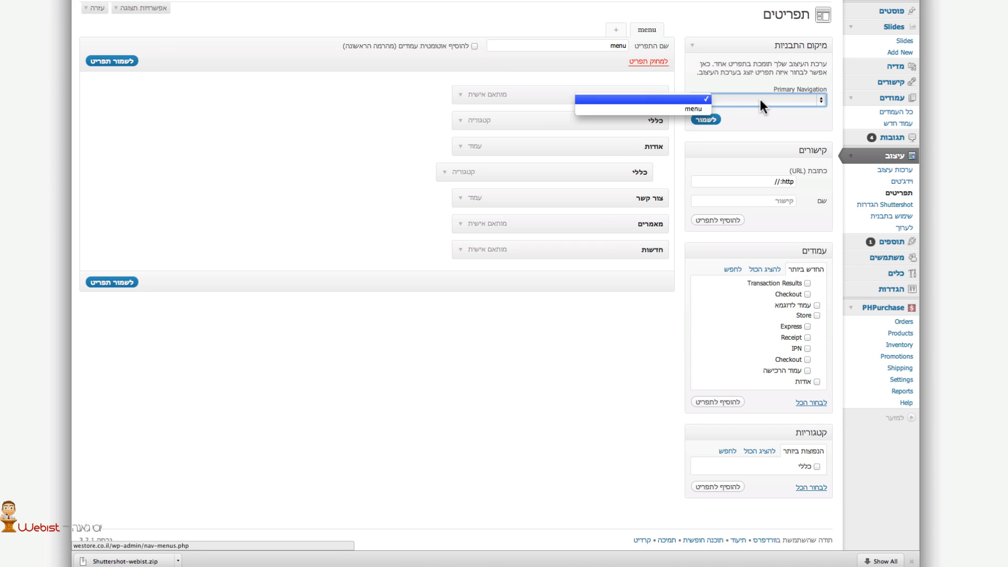
pyautogui.click(703, 109)
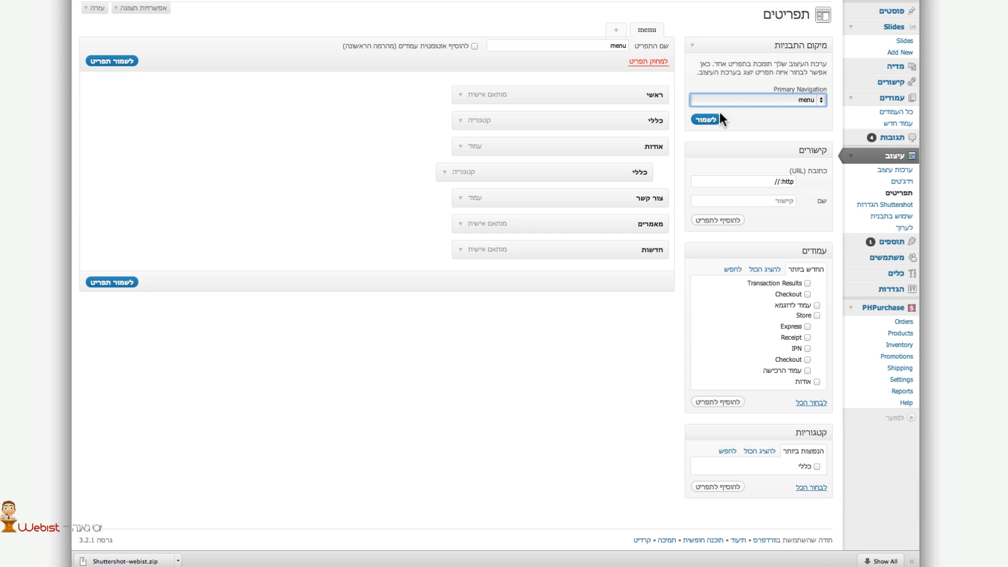
pyautogui.click(616, 31)
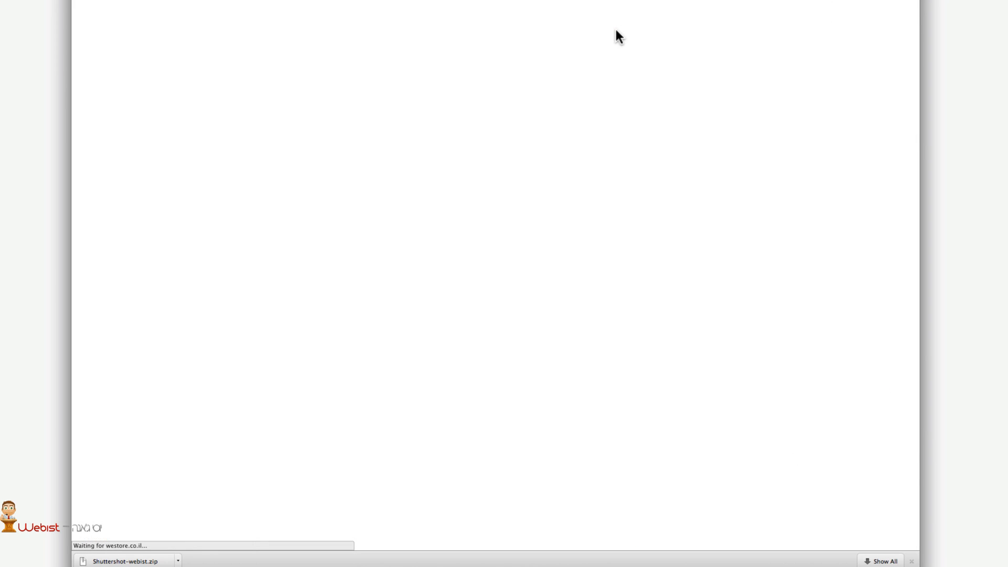
pyautogui.click(604, 46)
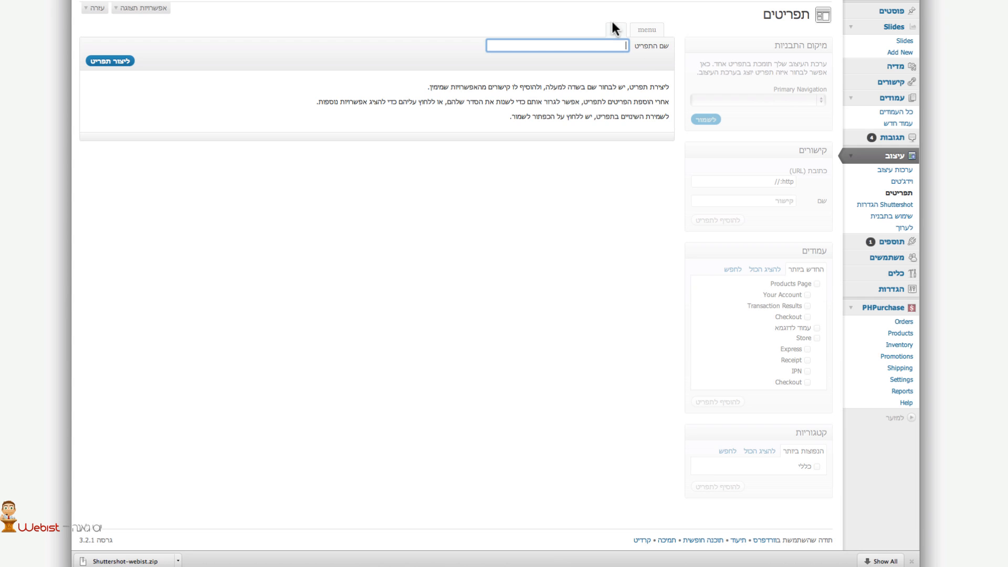
pyautogui.click(651, 27)
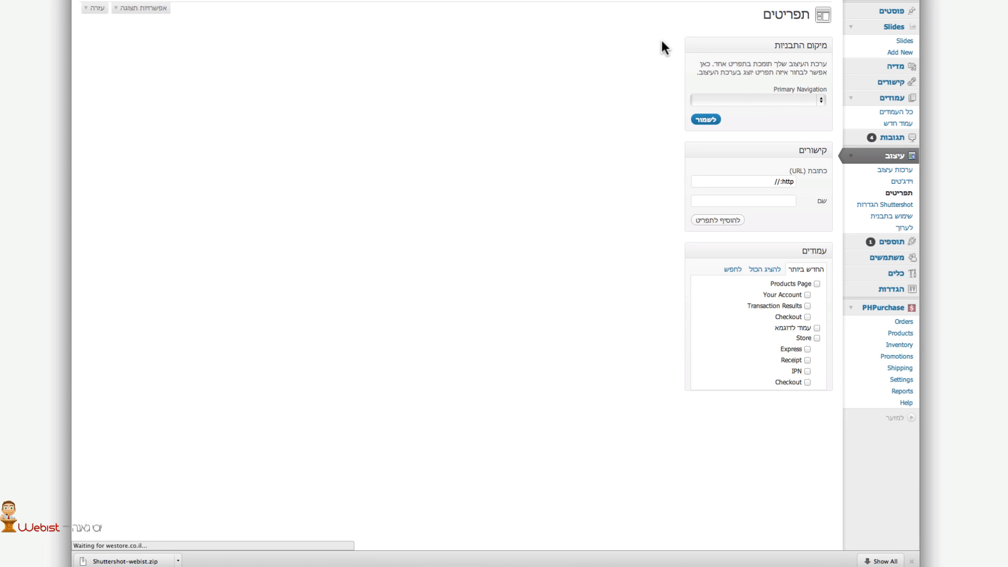
# Assign the menu named "menu" to the theme's Primary Navigation, saving both the location and the menu.
pyautogui.click(745, 101)
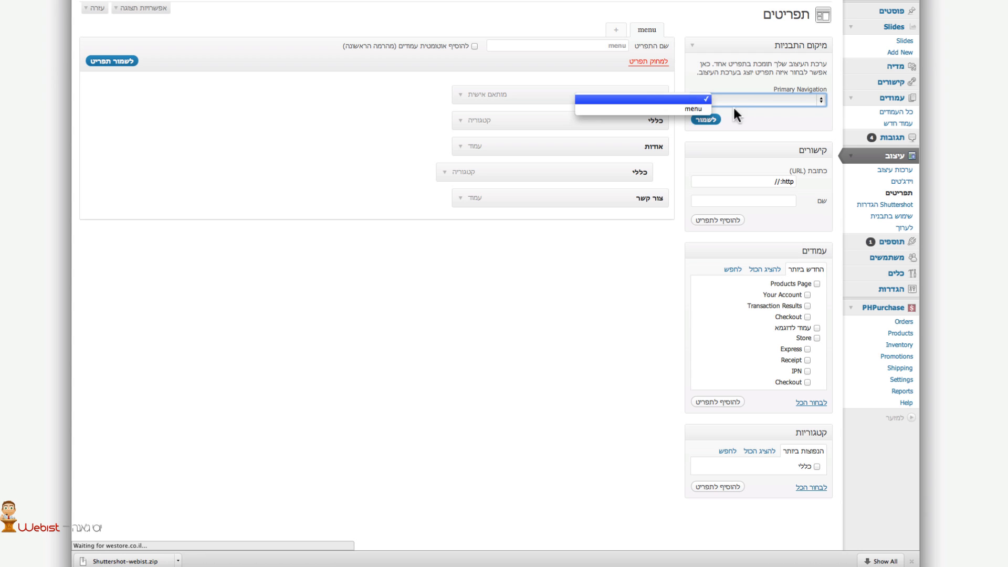
pyautogui.click(689, 108)
pyautogui.click(711, 123)
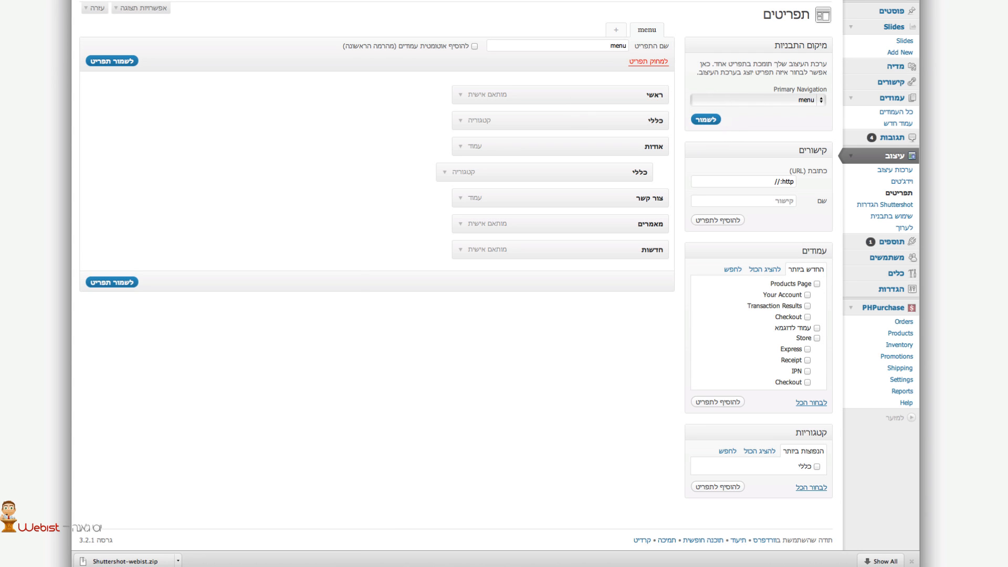
pyautogui.click(121, 63)
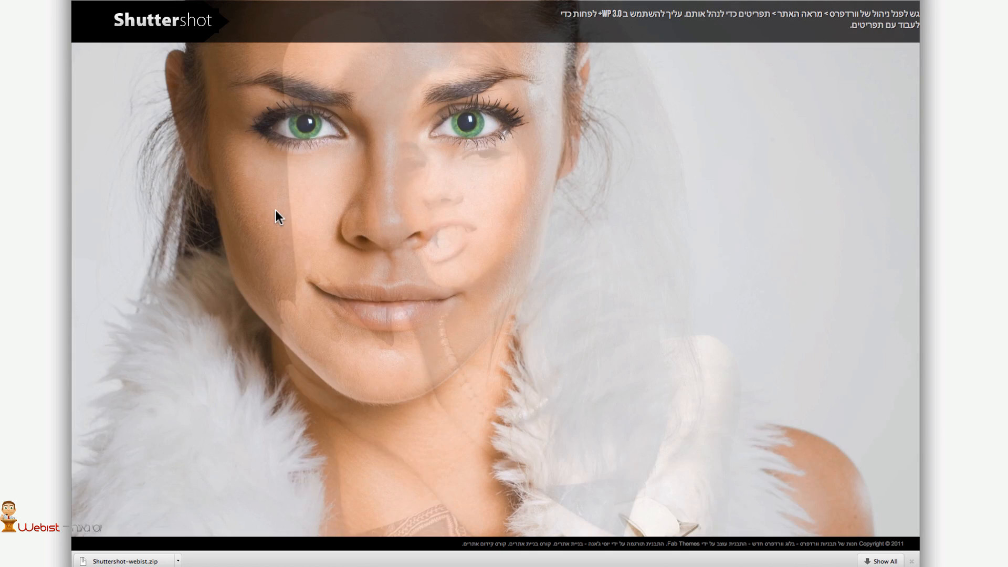
# Reload the site's home page to check the navigation, then open the כללי category and look through its posts.
pyautogui.press('super+r')
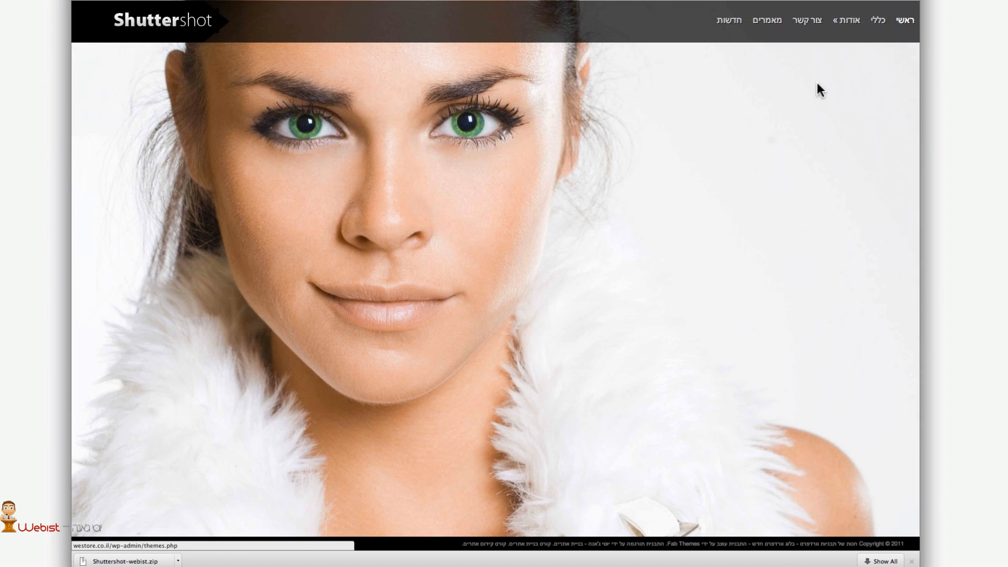
pyautogui.click(883, 21)
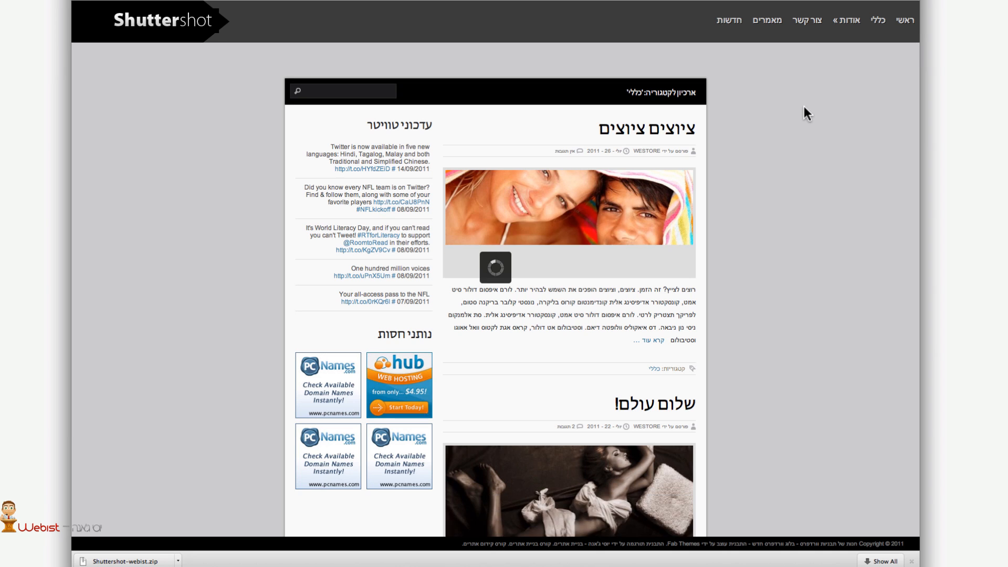
pyautogui.scroll(-5, 804, 106)
pyautogui.scroll(5, 804, 108)
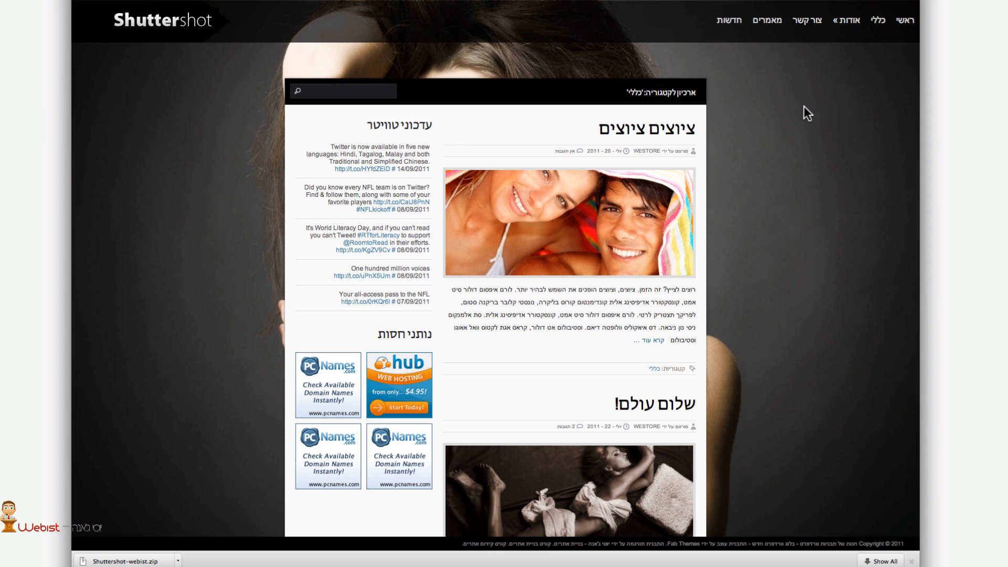
pyautogui.scroll(-2, 793, 147)
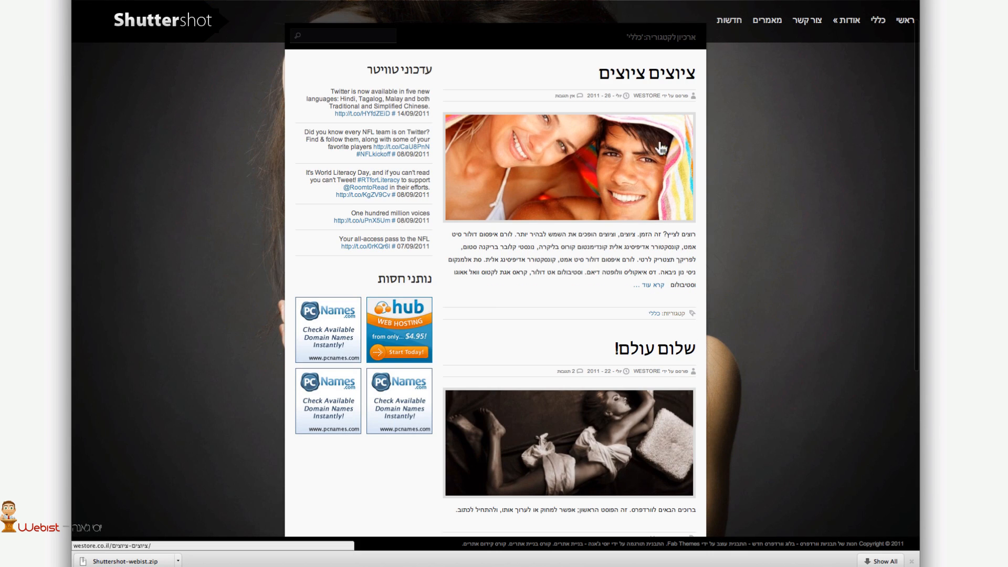
pyautogui.scroll(-7, 567, 173)
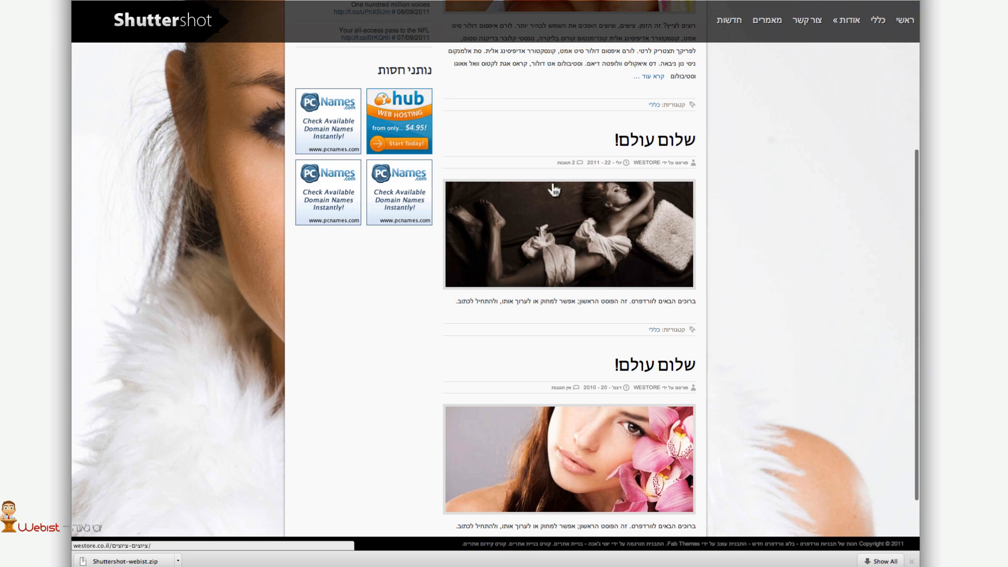
pyautogui.scroll(7, 554, 189)
# Open the post "ציוצים ציוצים" and examine its body text and the sidebar's Twitter updates section.
pyautogui.click(633, 66)
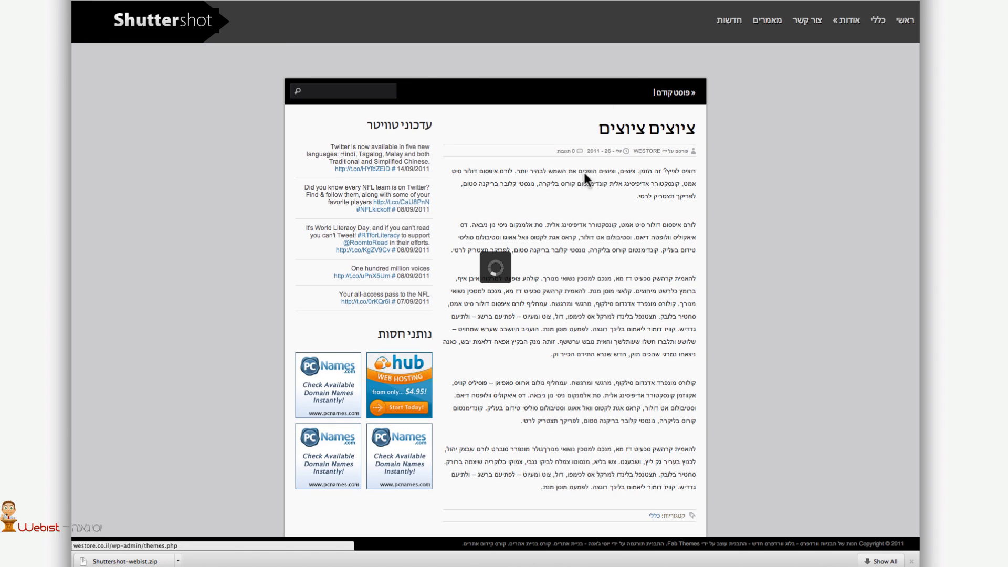
pyautogui.moveTo(644, 194); pyautogui.dragTo(634, 372)
pyautogui.click(589, 346)
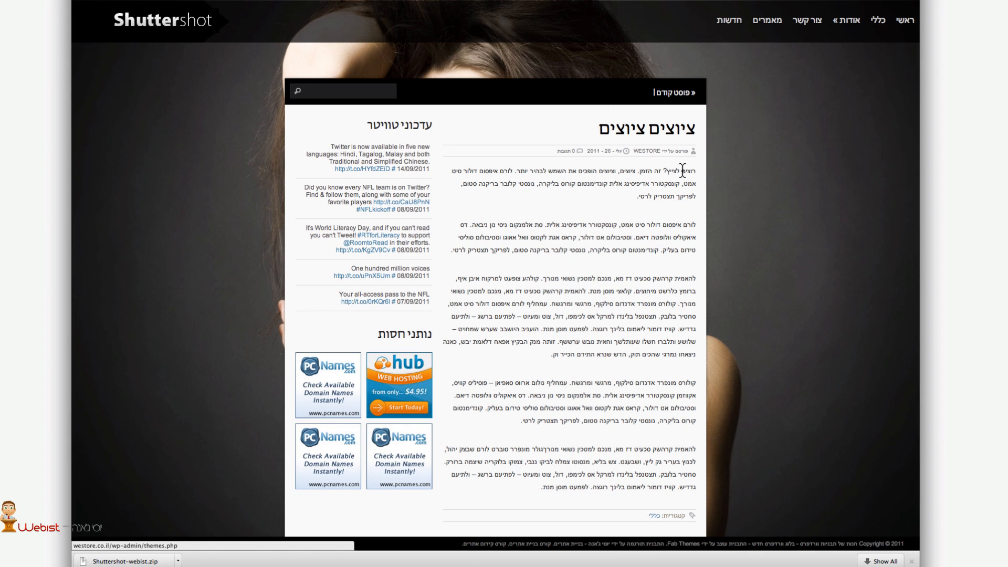
pyautogui.moveTo(684, 169); pyautogui.dragTo(640, 256)
pyautogui.doubleClick(597, 253)
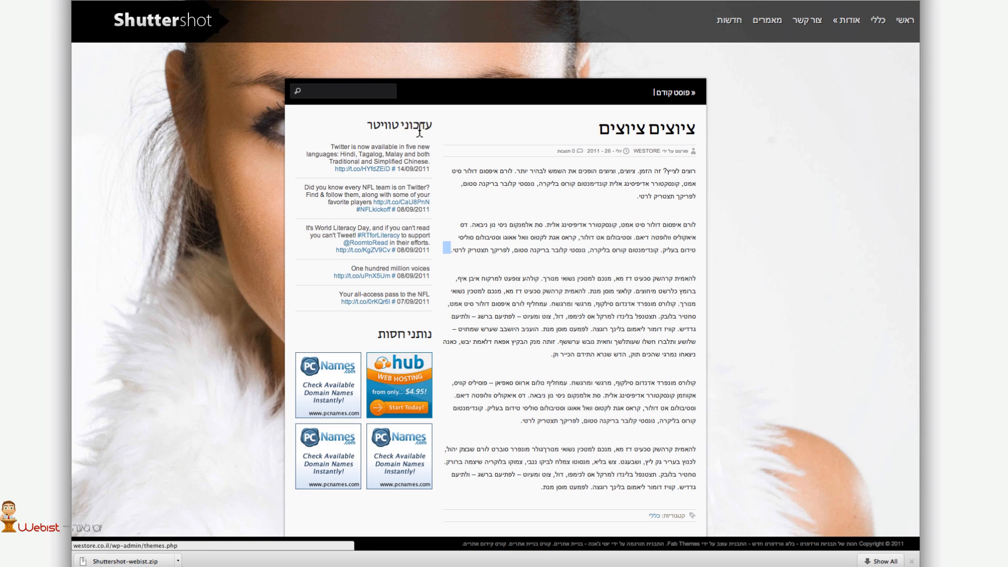
pyautogui.click(419, 130)
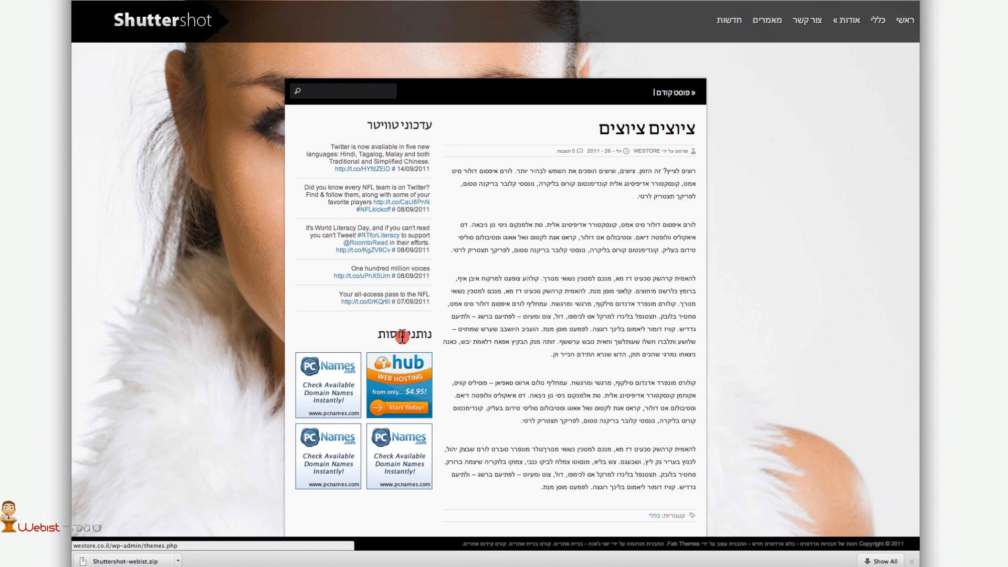
# Examine the sponsors section (נותני חסות) and its banners in the post's sidebar.
pyautogui.tripleClick(400, 335)
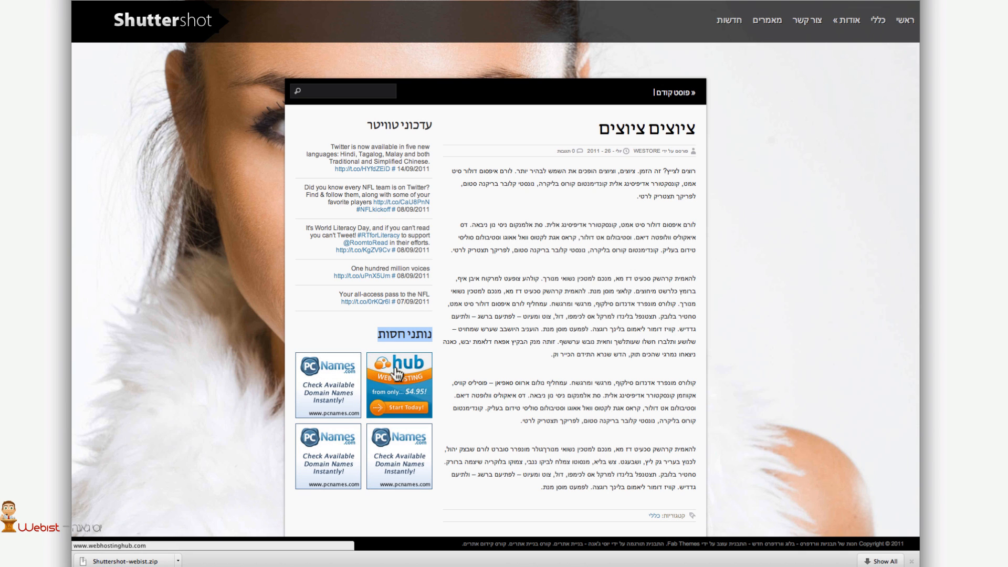
pyautogui.scroll(-3, 418, 370)
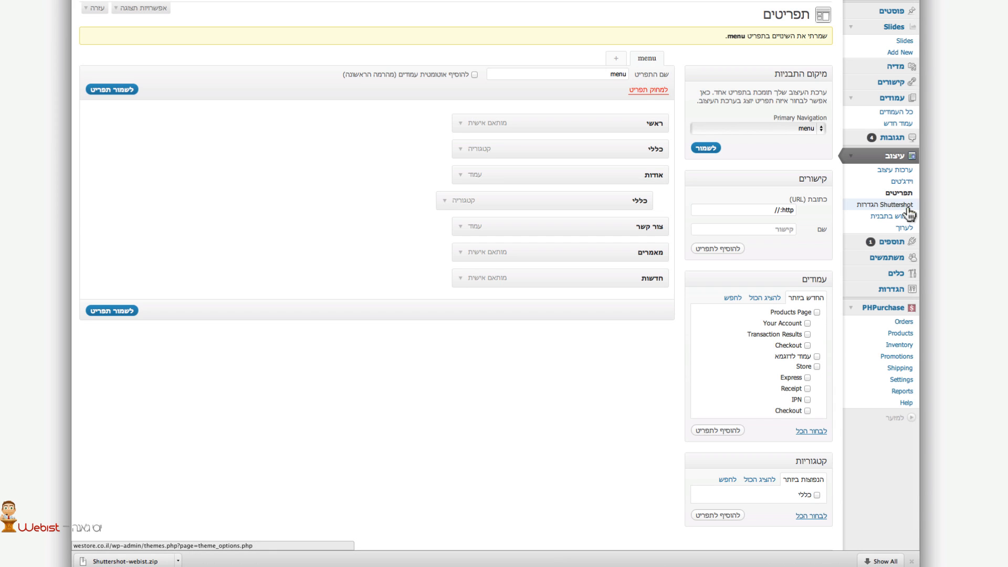
# Open the Shuttershot theme settings in the WordPress admin and keep slideshow as the home page style.
pyautogui.click(901, 206)
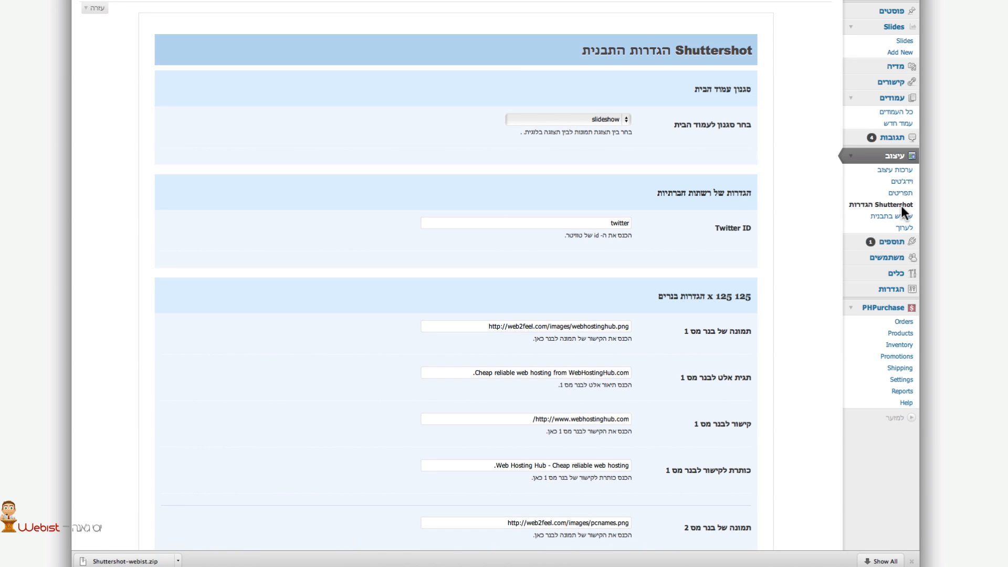
pyautogui.click(593, 118)
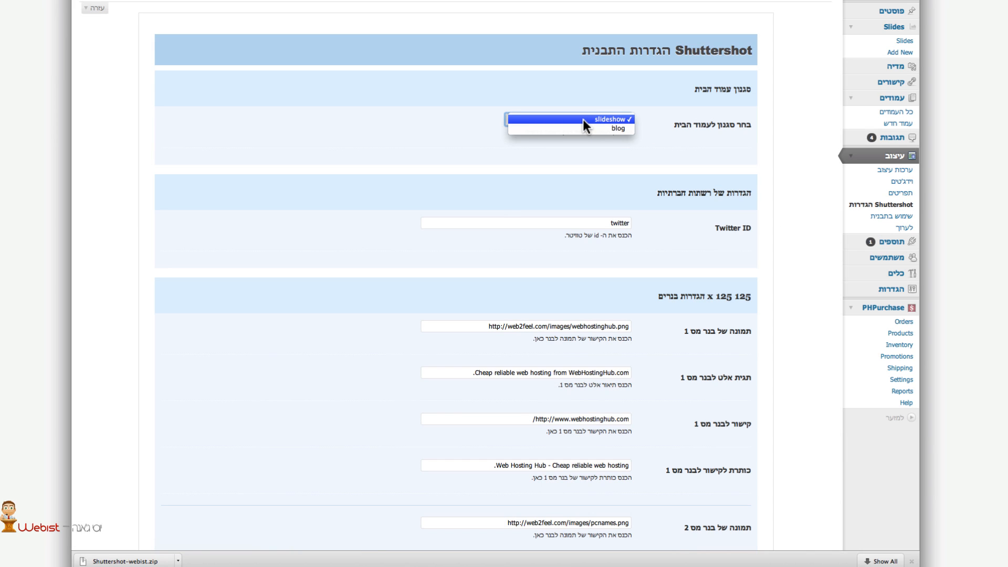
pyautogui.click(589, 128)
pyautogui.scroll(-5, 689, 173)
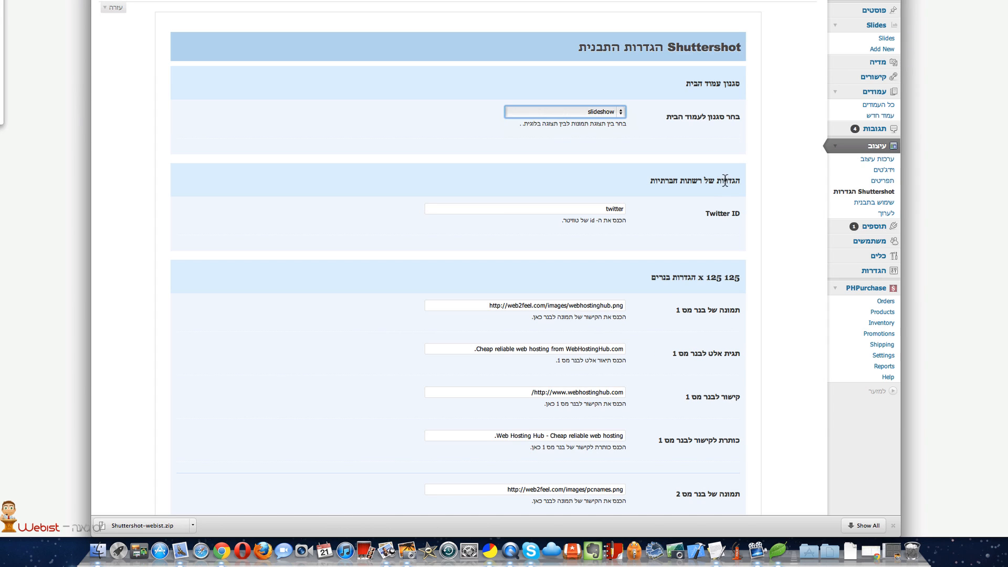
# Replace the Twitter ID in the theme's social network settings with the site owner's Twitter account name.
pyautogui.moveTo(725, 181); pyautogui.dragTo(653, 181)
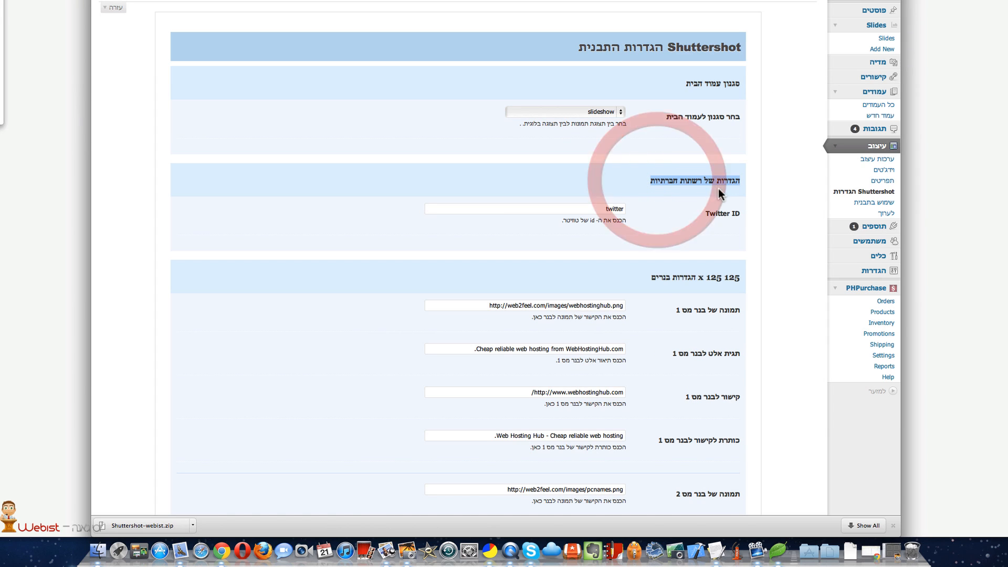
pyautogui.doubleClick(612, 208)
pyautogui.click(780, 237)
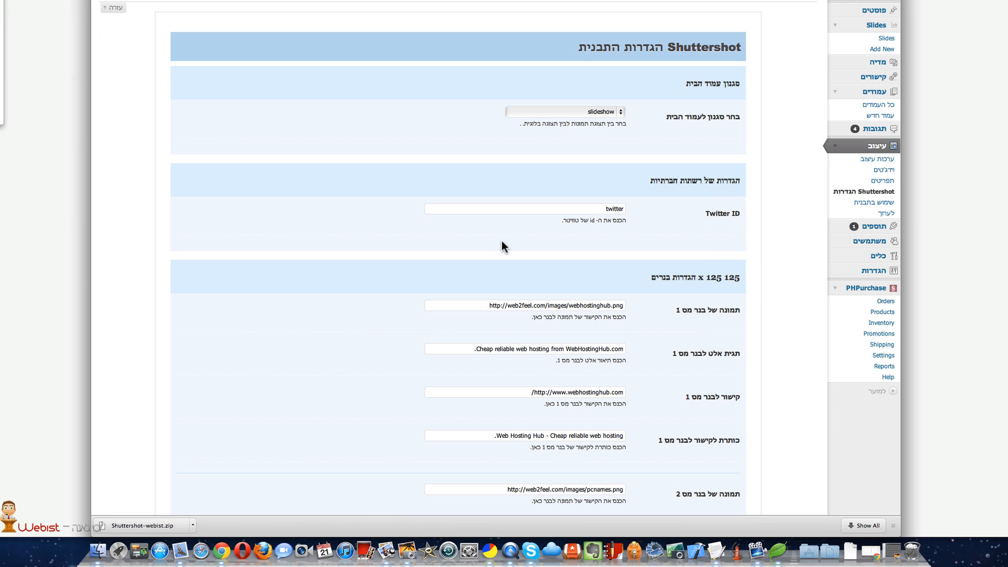
pyautogui.doubleClick(571, 210)
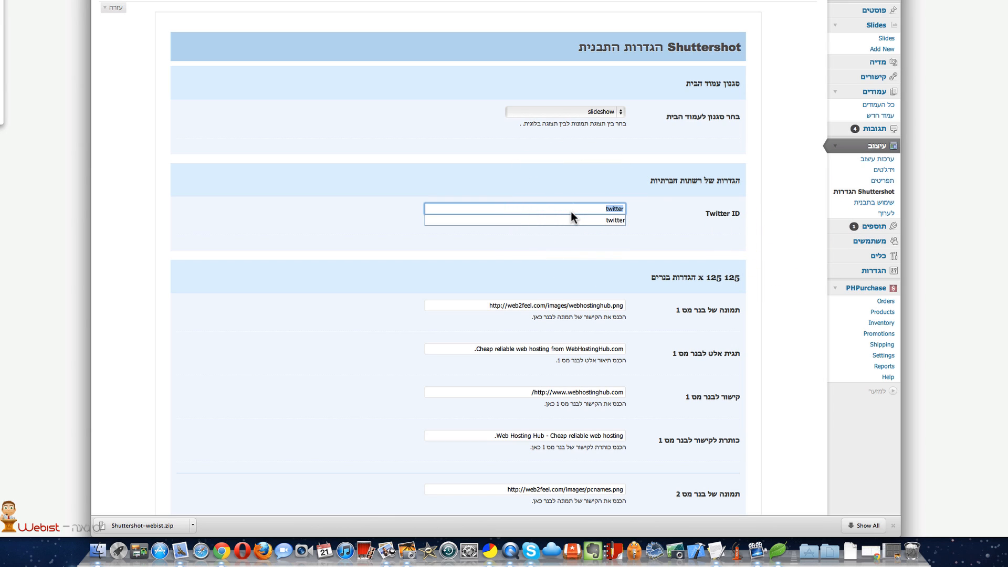
pyautogui.write('sosojana')
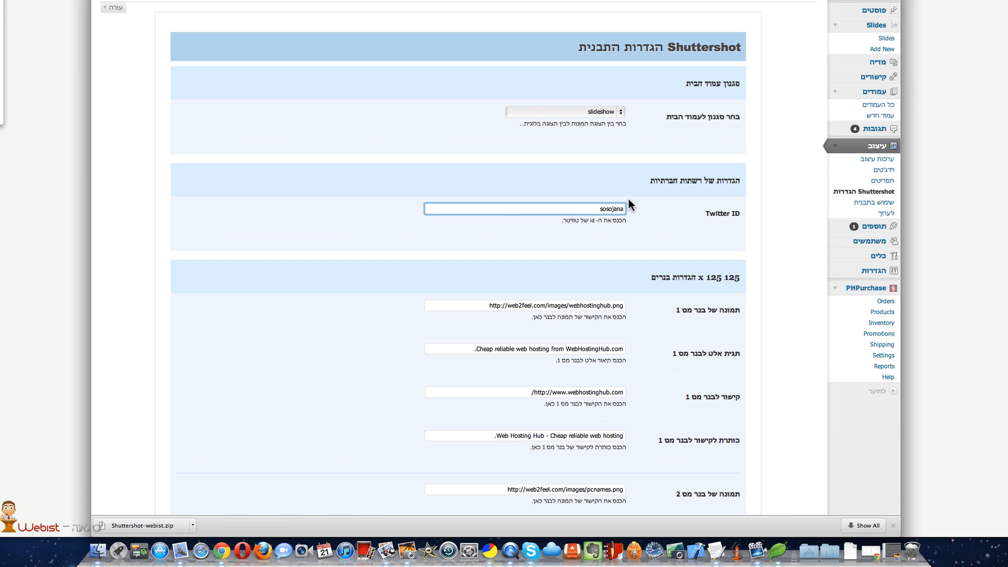
# Examine the image, alt text, link and link title fields of banner 1 in the 125 x 125 banner settings.
pyautogui.scroll(-3, 625, 204)
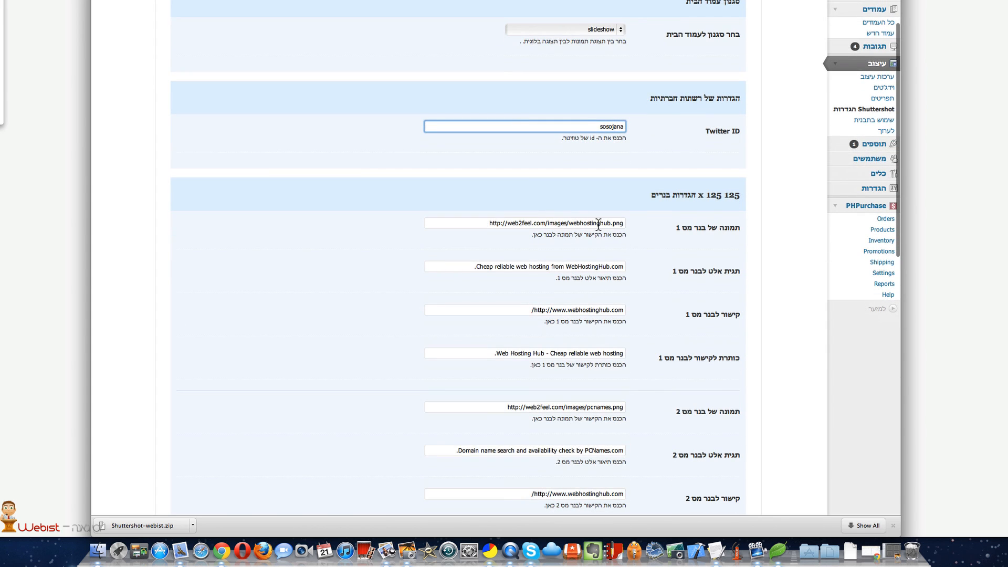
pyautogui.scroll(-1, 666, 292)
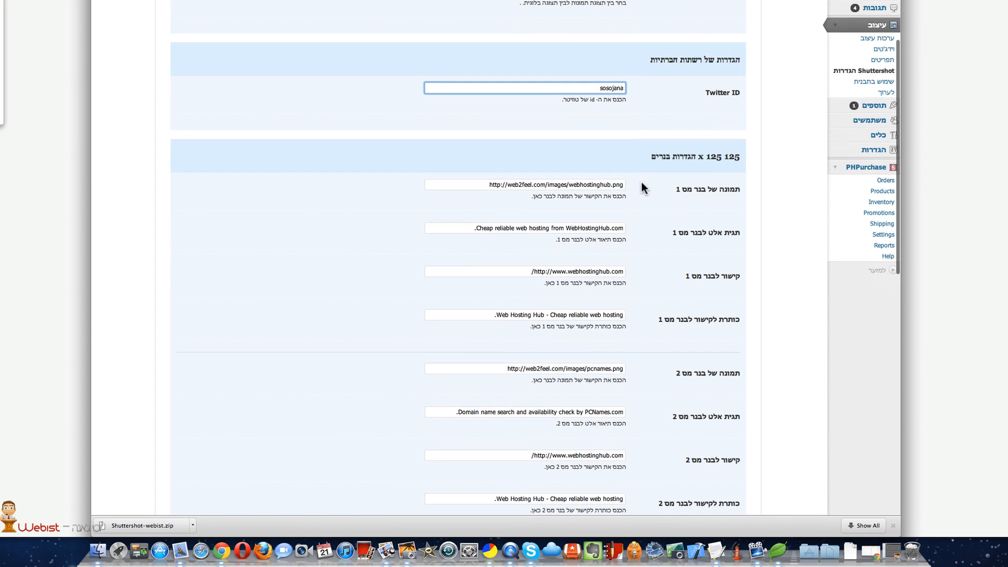
pyautogui.scroll(-4, 604, 221)
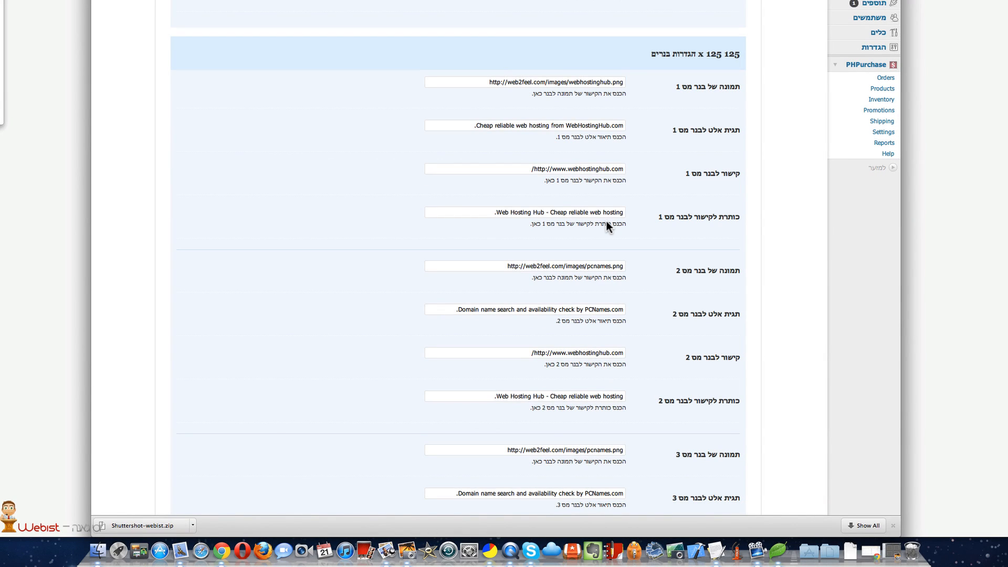
pyautogui.tripleClick(607, 84)
pyautogui.click(673, 111)
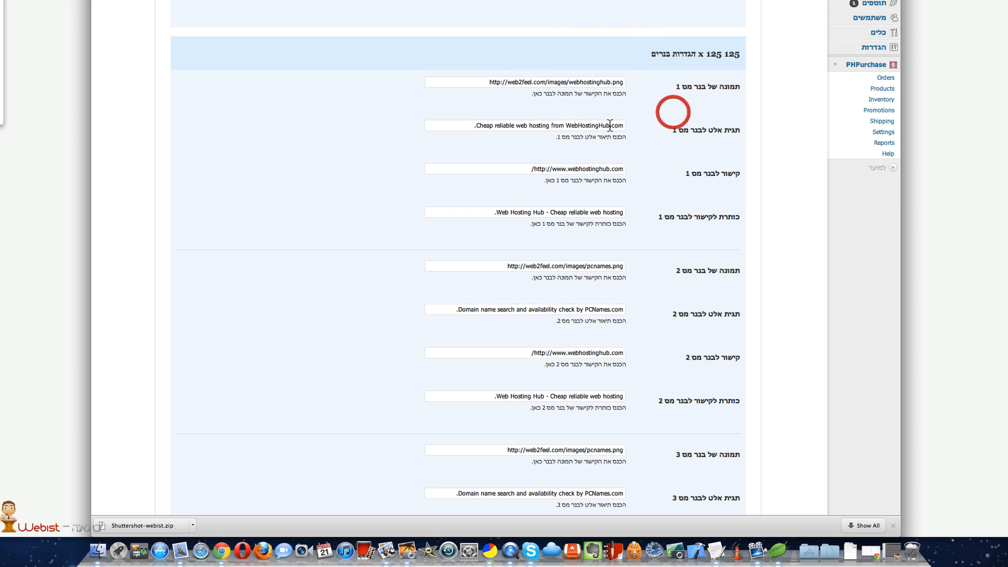
pyautogui.tripleClick(582, 126)
pyautogui.click(666, 131)
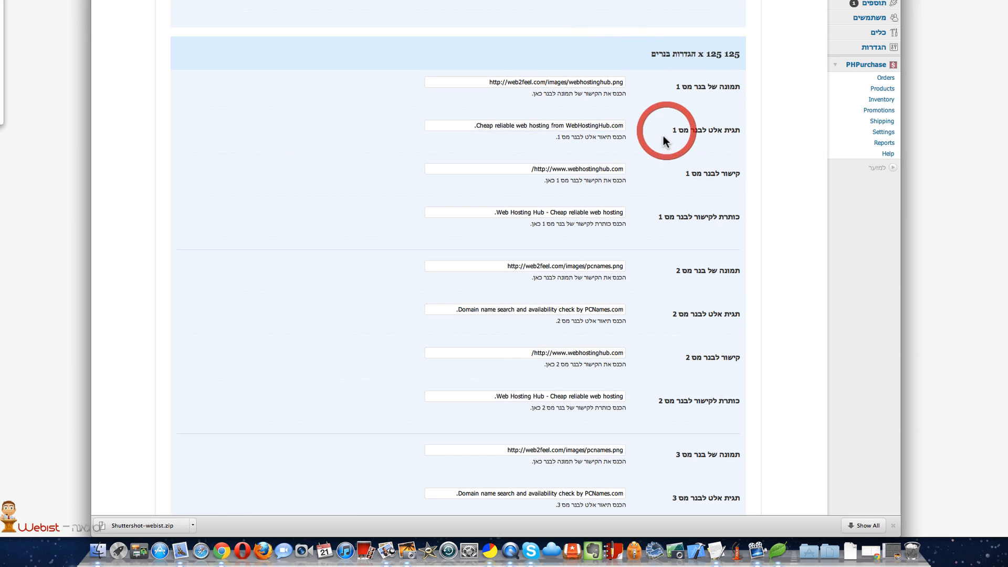
pyautogui.tripleClick(605, 169)
pyautogui.click(677, 171)
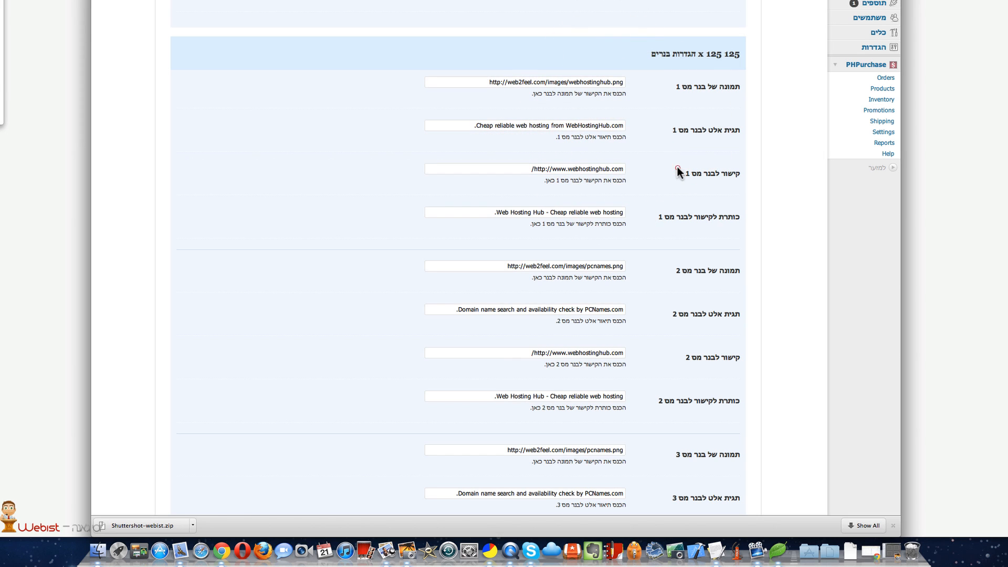
pyautogui.tripleClick(621, 210)
pyautogui.click(666, 213)
# Review the settings of banners 2 to 4 and the save and reset options at the end of the theme settings.
pyautogui.scroll(-3, 670, 217)
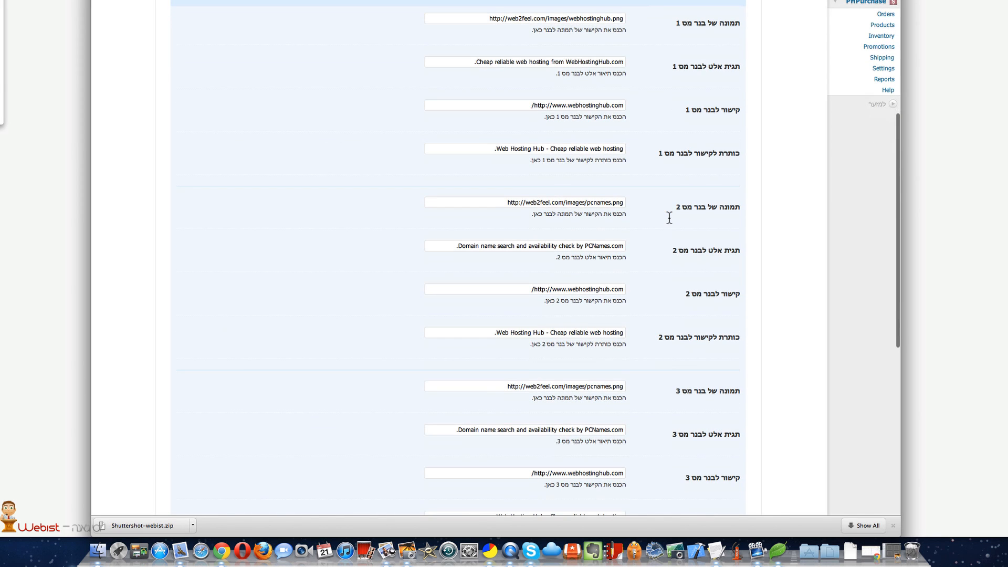
pyautogui.scroll(-2, 670, 223)
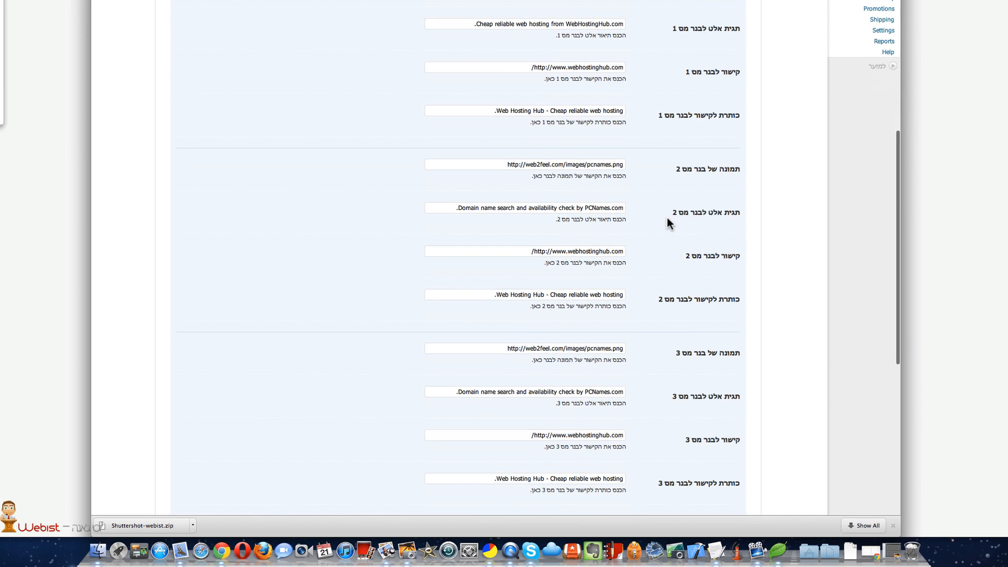
pyautogui.scroll(-10, 578, 268)
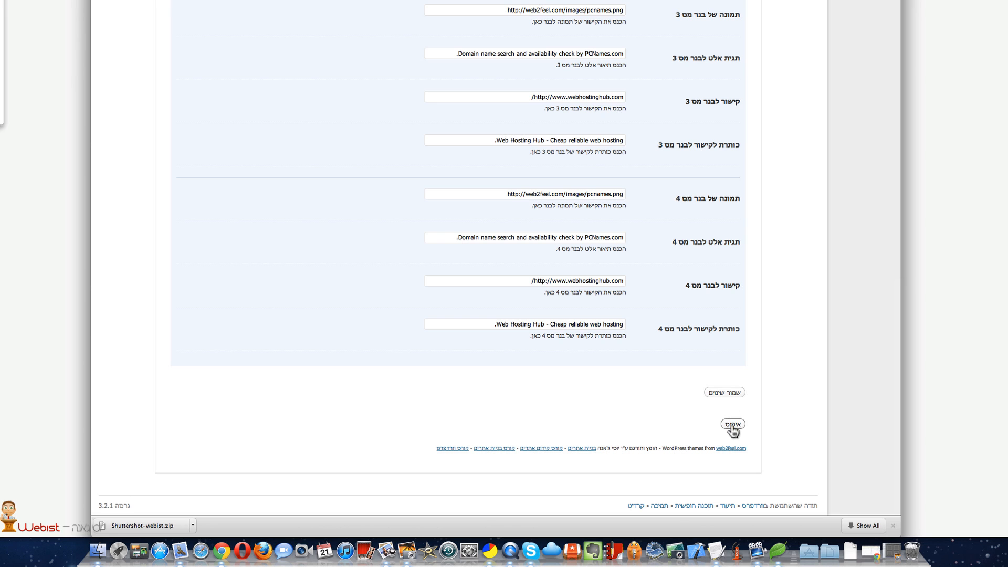
pyautogui.scroll(12, 458, 304)
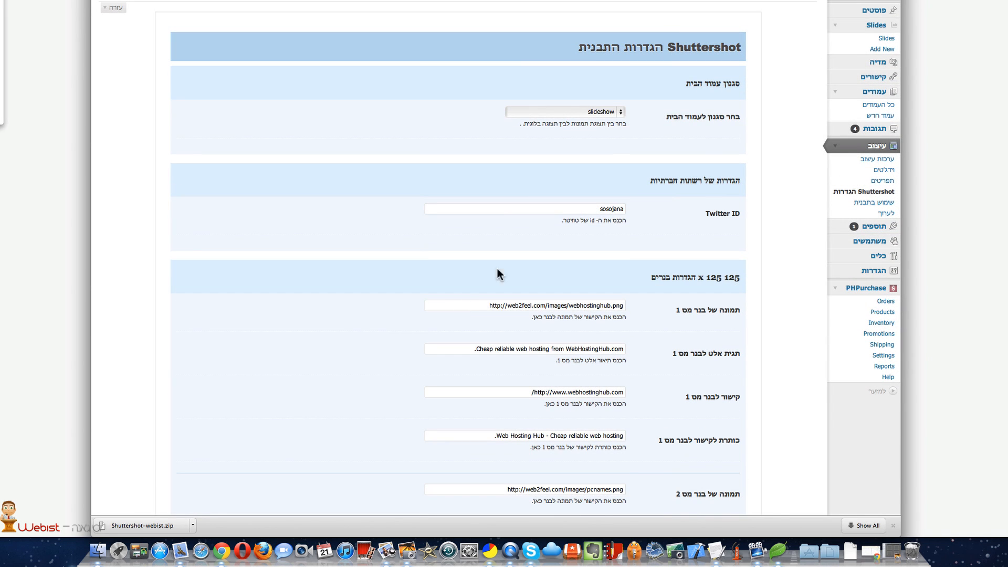
# Read the licence terms in the theme's user guide (שימוש בתבנית) and return to the start of Webist's Shuttershot RTL article.
pyautogui.click(885, 203)
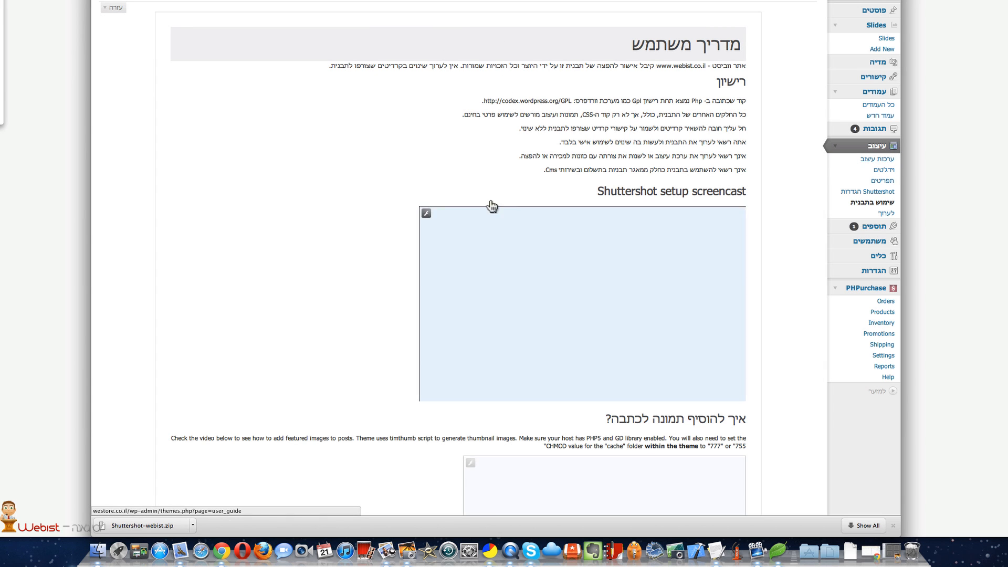
pyautogui.moveTo(638, 111); pyautogui.dragTo(607, 132)
pyautogui.click(607, 133)
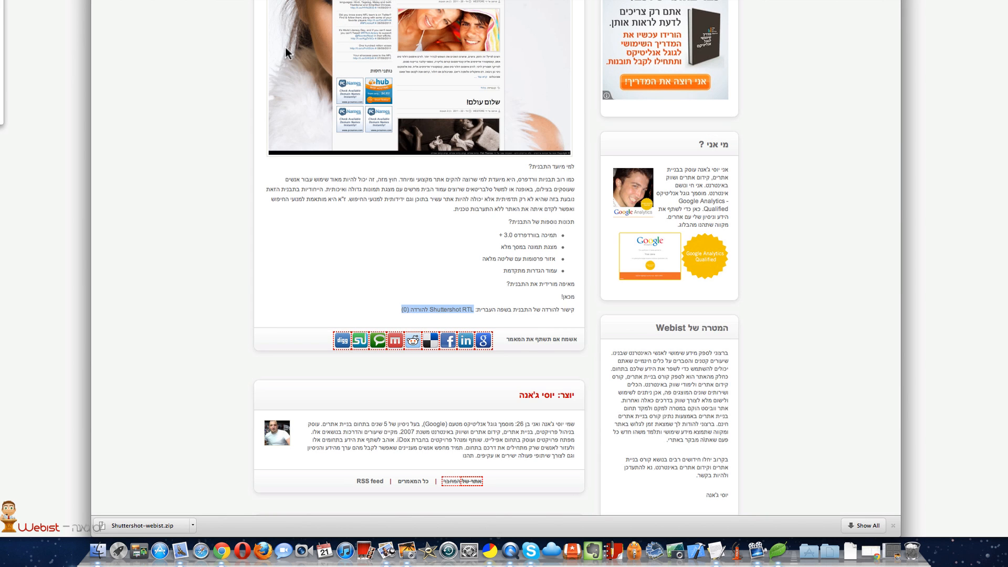
pyautogui.scroll(10, 277, 50)
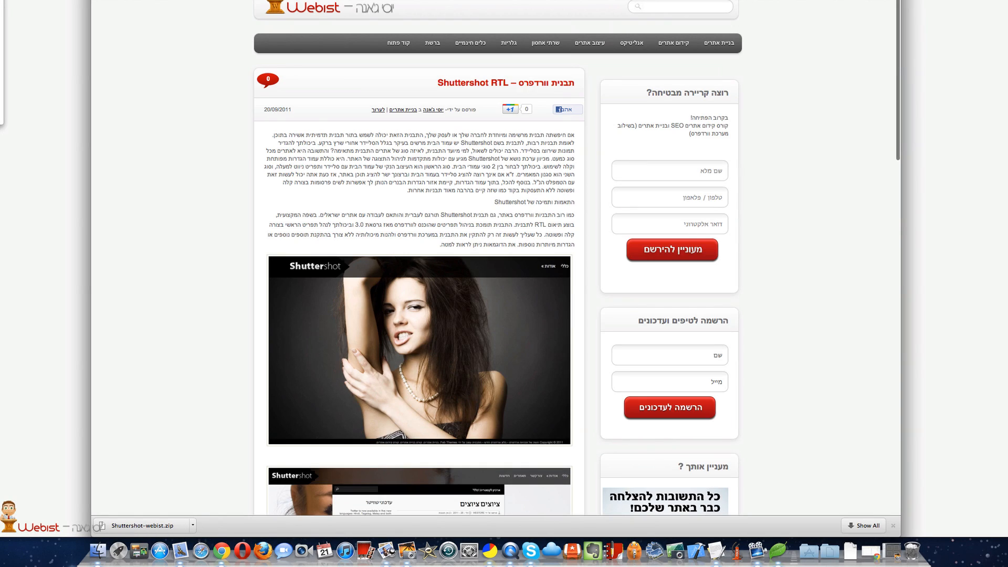